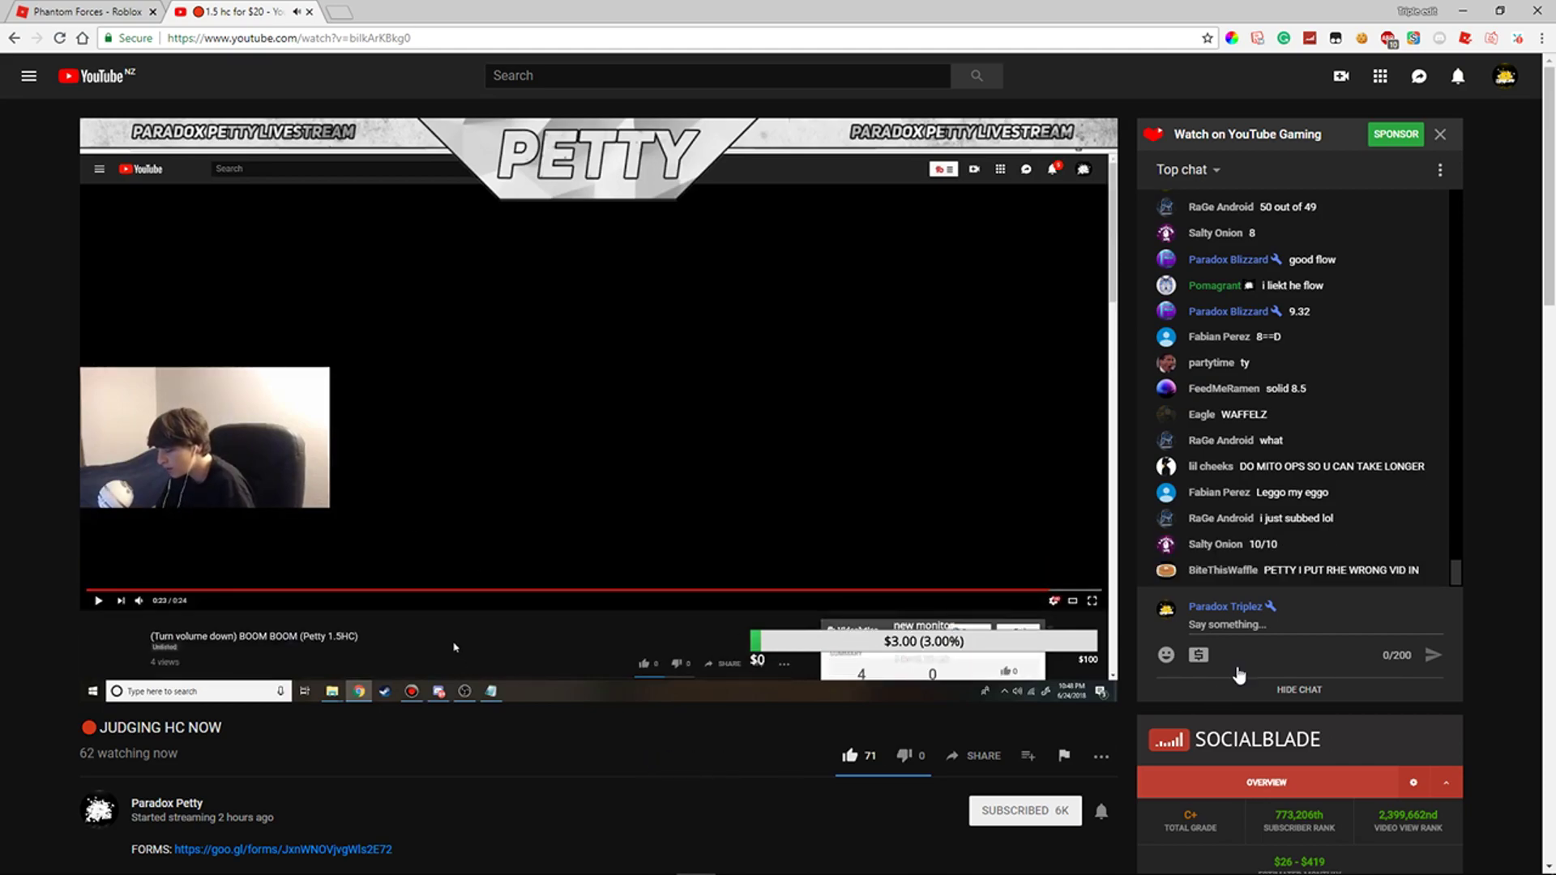
pyautogui.click(1239, 627)
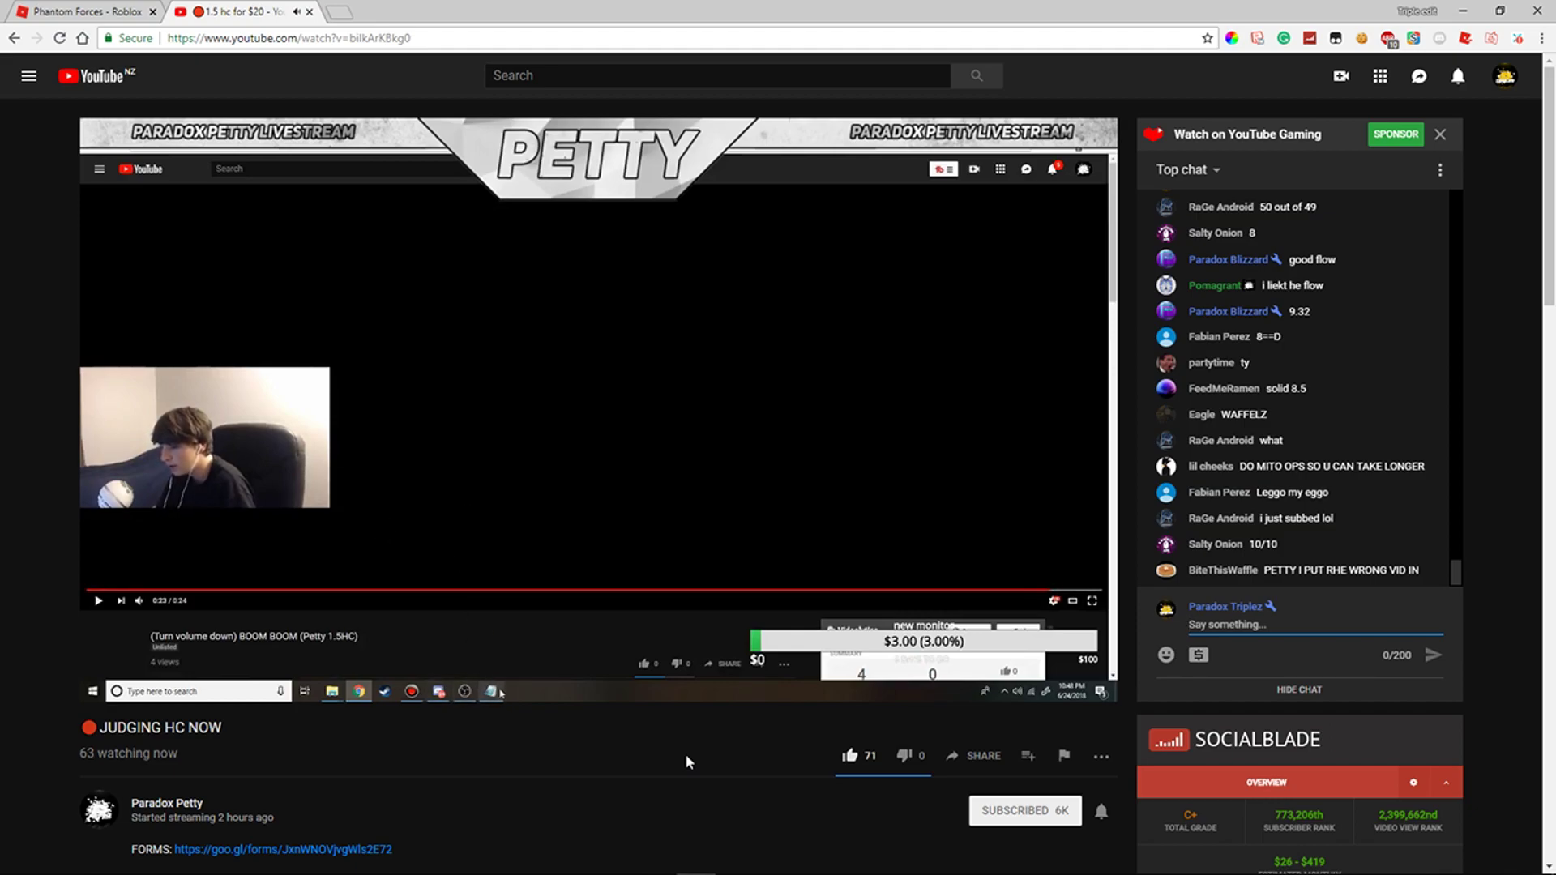
pyautogui.click(693, 760)
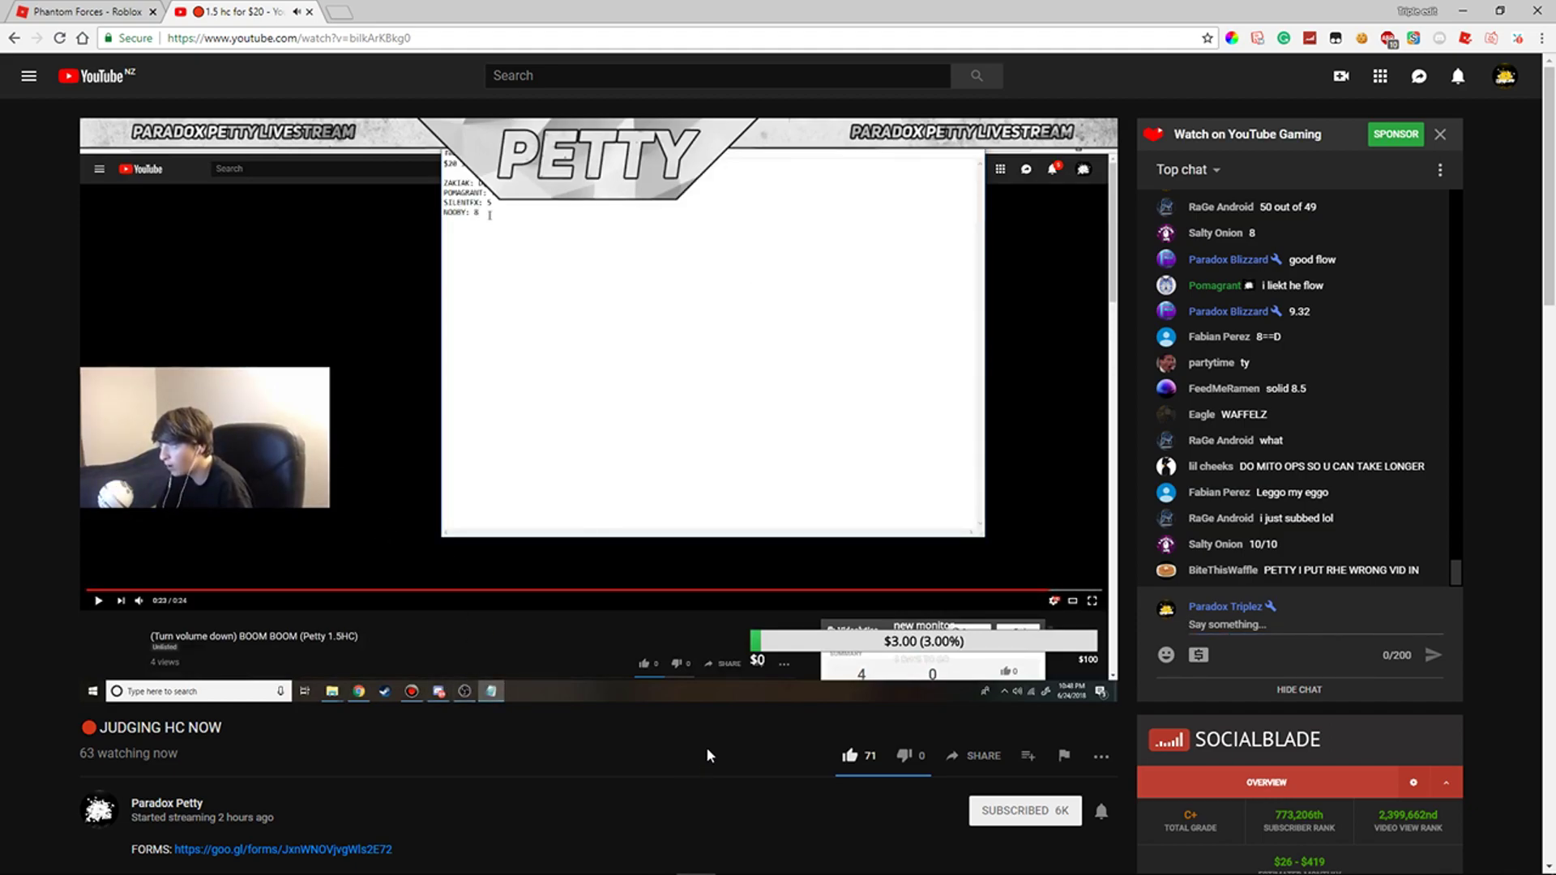